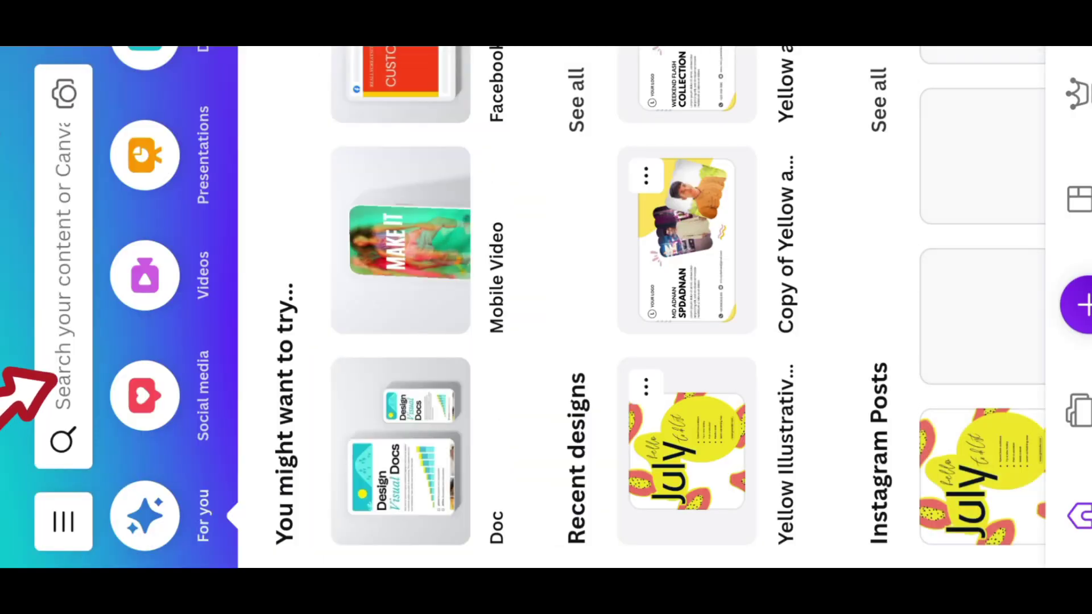
Start a Canva template search for 'Fashion Facebook cover'.
{"action": "left_click", "coordinate": [63, 273]}
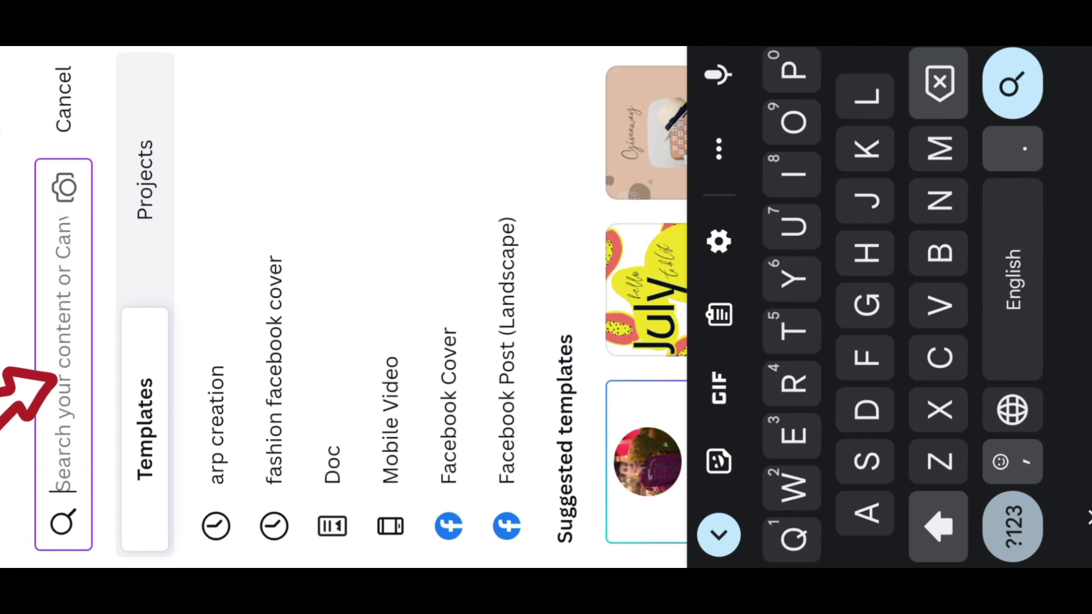
{"action": "type", "text": "Fash"}
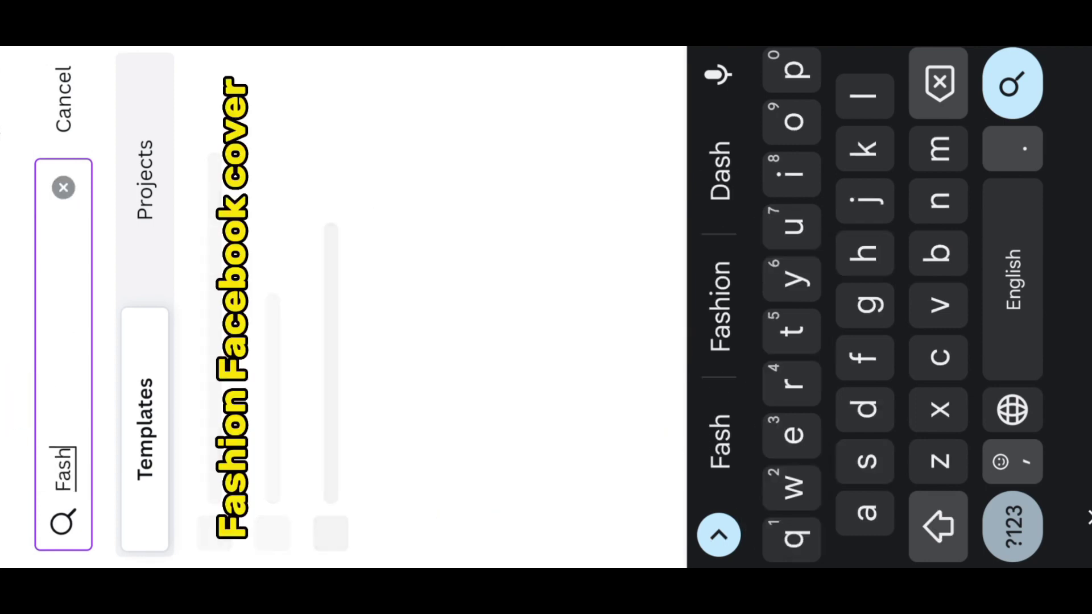
{"action": "type", "text": "ion"}
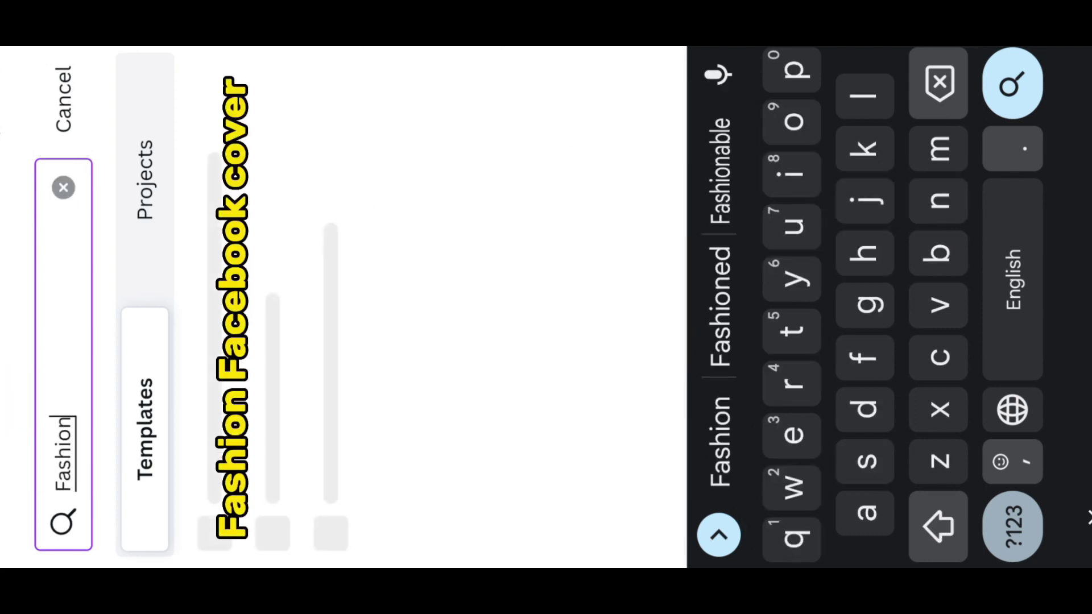
{"action": "type", "text": " Facebook"}
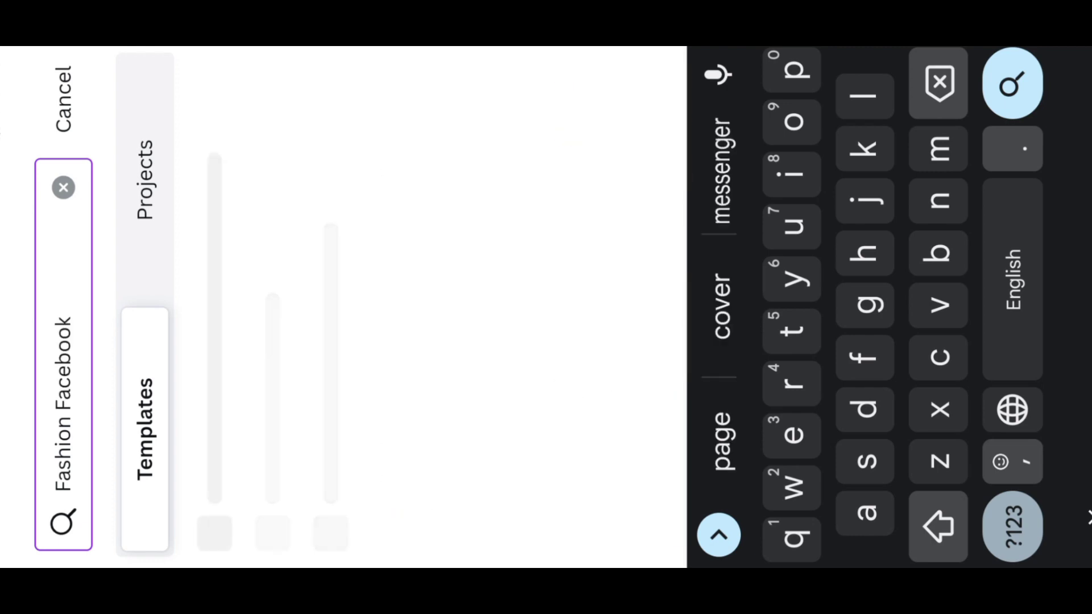
{"action": "type", "text": " cover"}
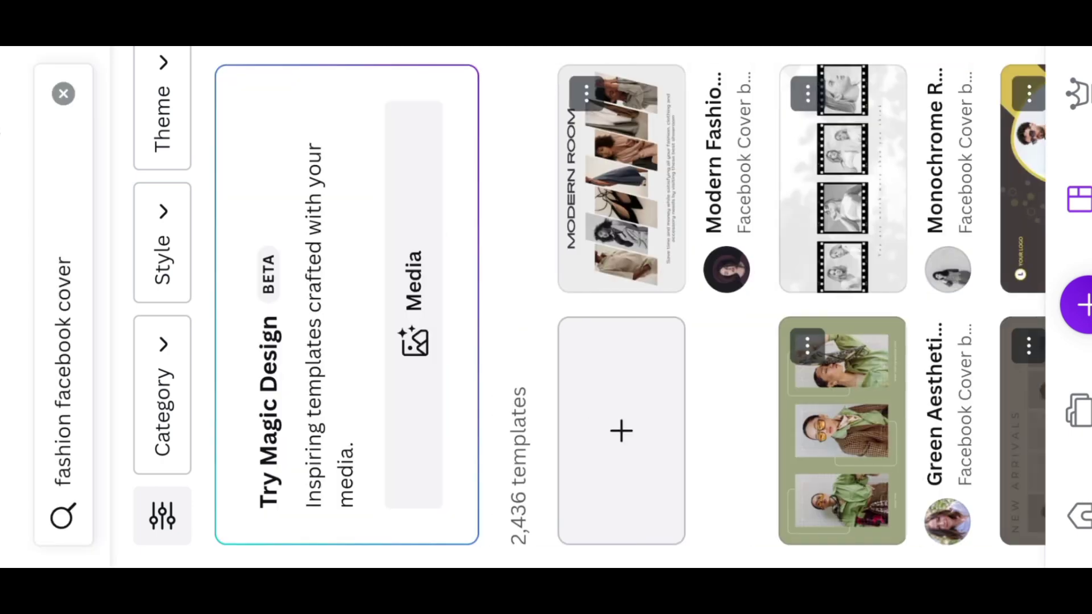
{"action": "scroll", "coordinate": [631, 307], "scroll_direction": "down", "scroll_amount": 5}
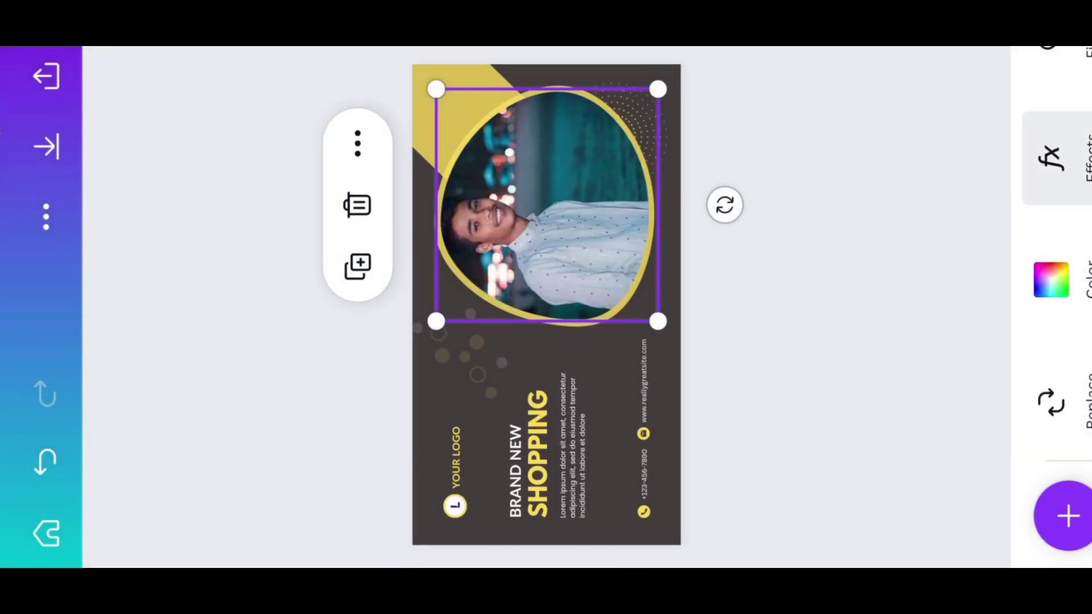
{"action": "scroll", "coordinate": [1051, 255], "scroll_direction": "up", "scroll_amount": 3}
{"action": "scroll", "coordinate": [1052, 256], "scroll_direction": "up", "scroll_amount": 2}
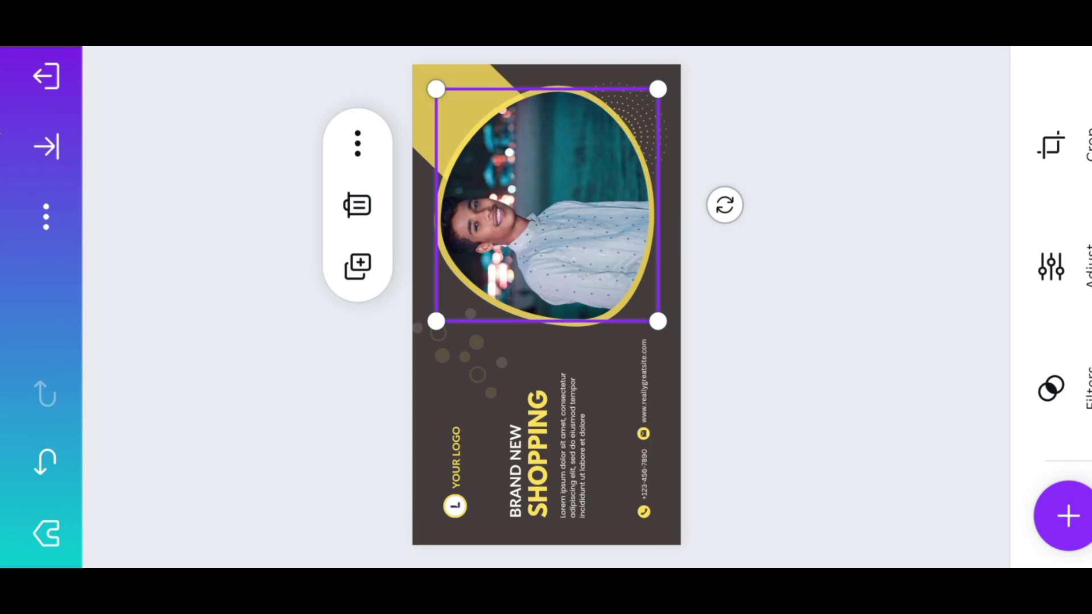
Crop the photo, sliding it right so the man sits more centered in the rounded frame.
{"action": "left_click", "coordinate": [1050, 227]}
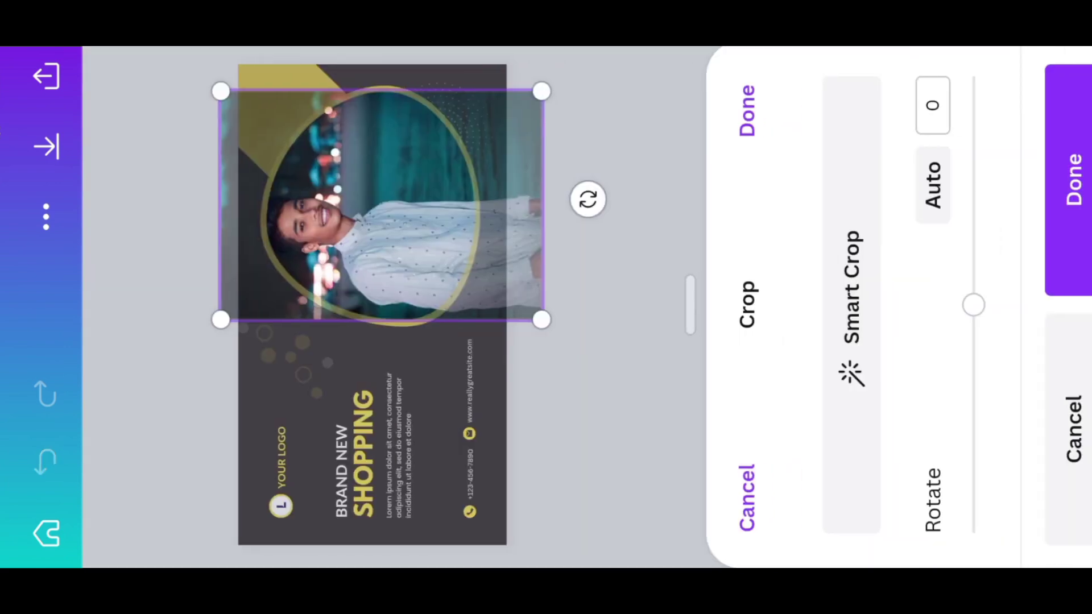
{"action": "mouse_move", "coordinate": [384, 204]}
{"action": "left_mouse_down"}
{"action": "mouse_move", "coordinate": [418, 205]}
{"action": "mouse_move", "coordinate": [405, 204]}
{"action": "left_mouse_up"}
{"action": "left_click", "coordinate": [1071, 180]}
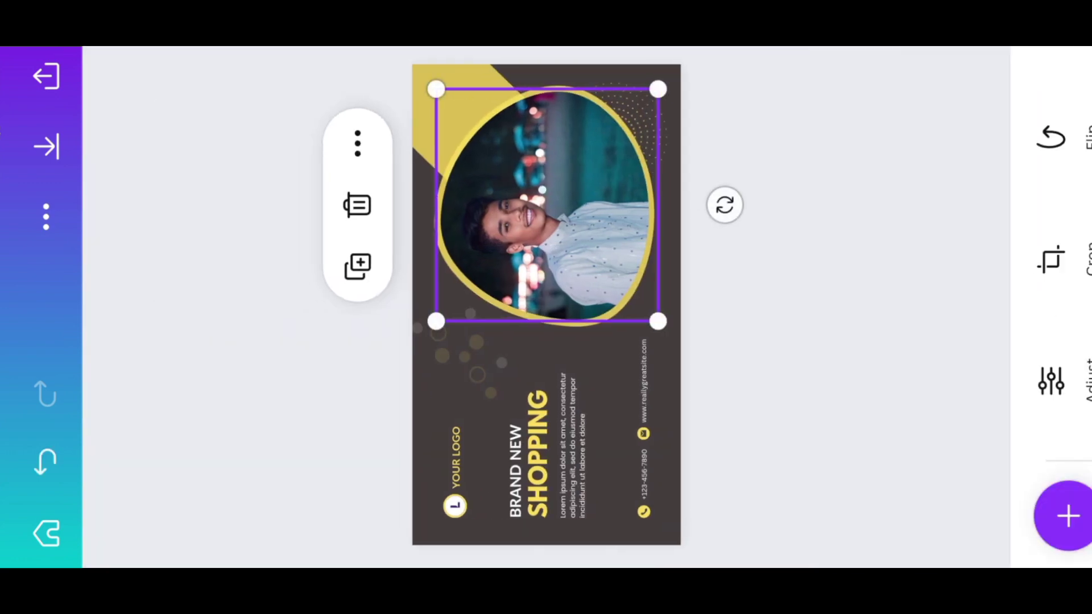
{"action": "key", "text": "Escape"}
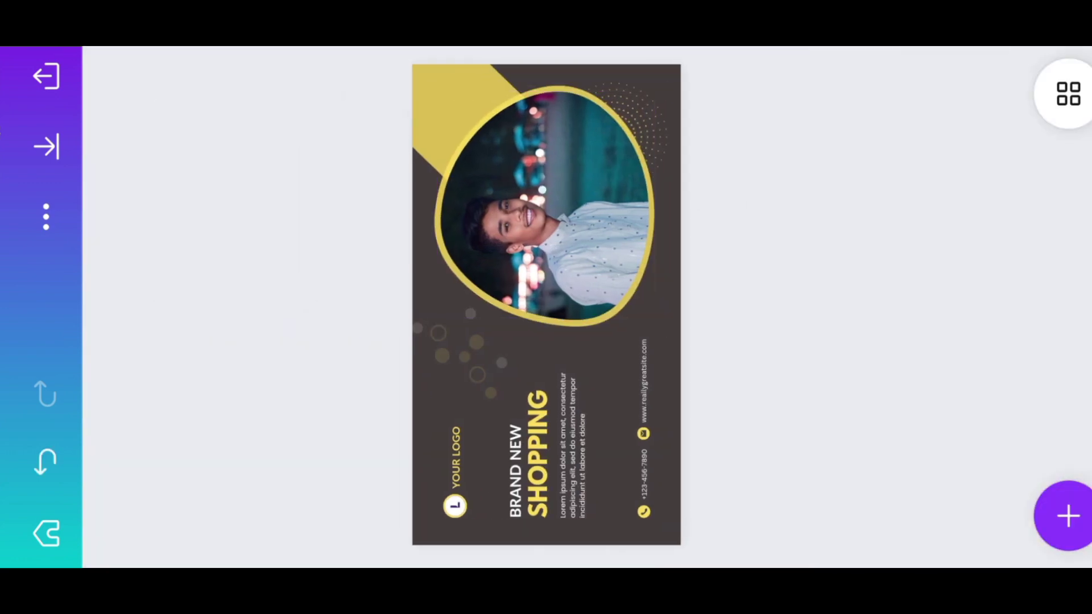
{"action": "left_click", "coordinate": [514, 466]}
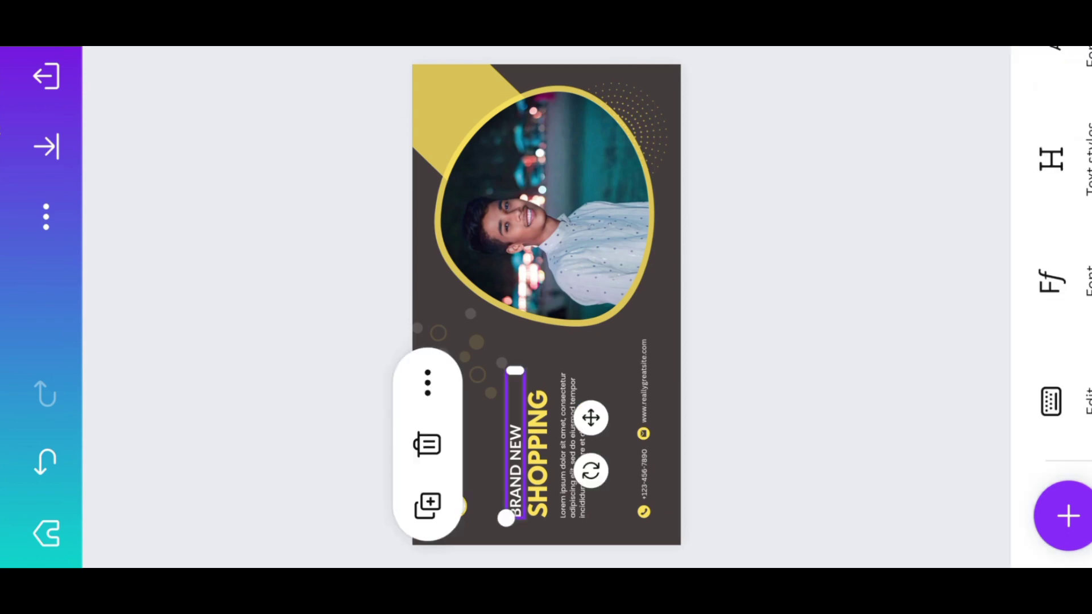
{"action": "left_click", "coordinate": [515, 444]}
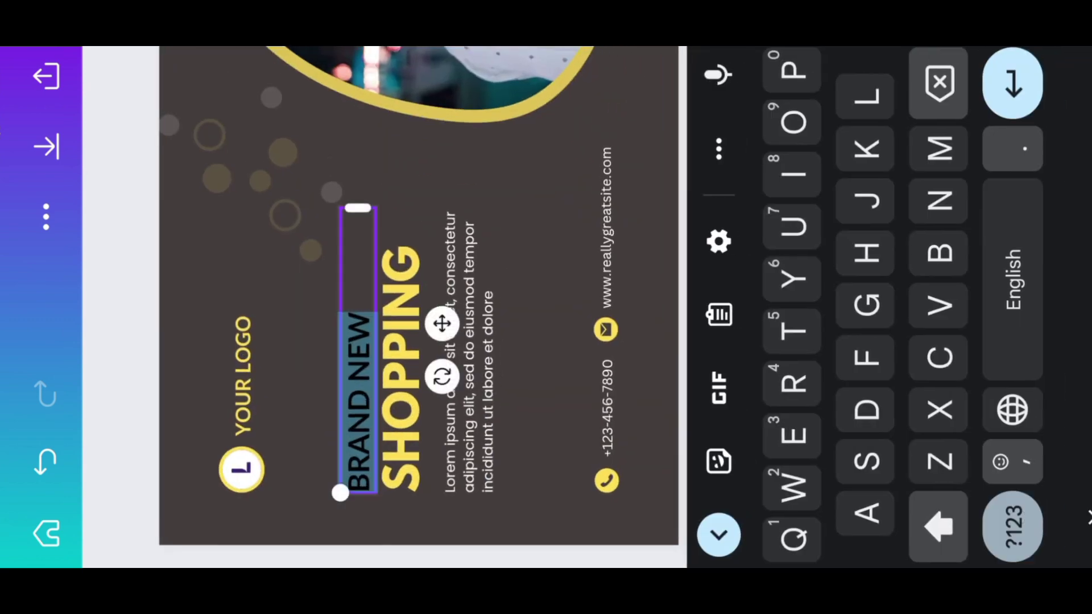
{"action": "key", "text": "BackSpace"}
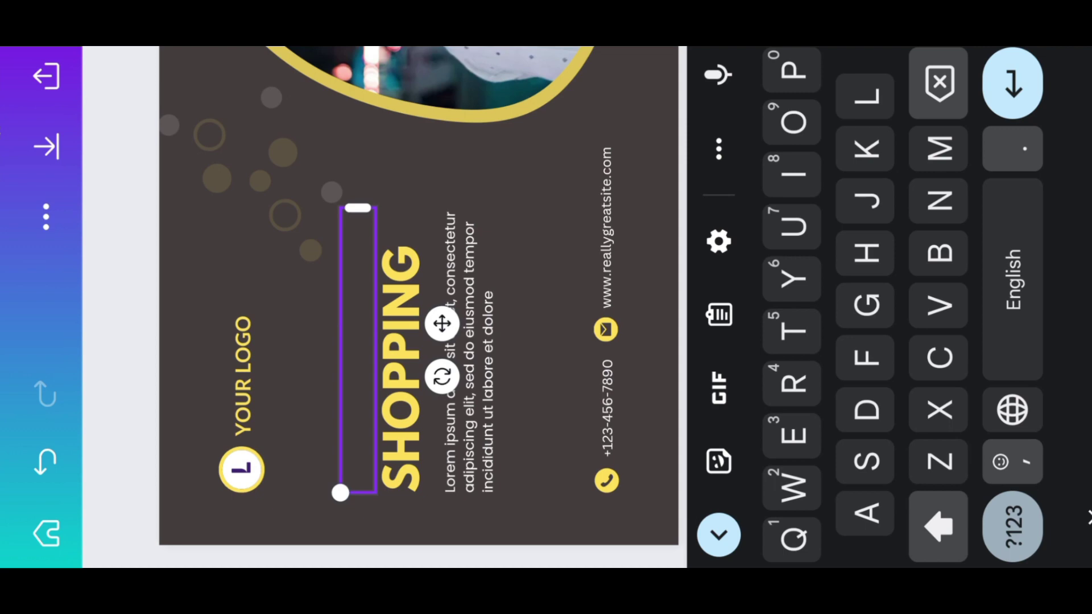
{"action": "type", "text": "O"}
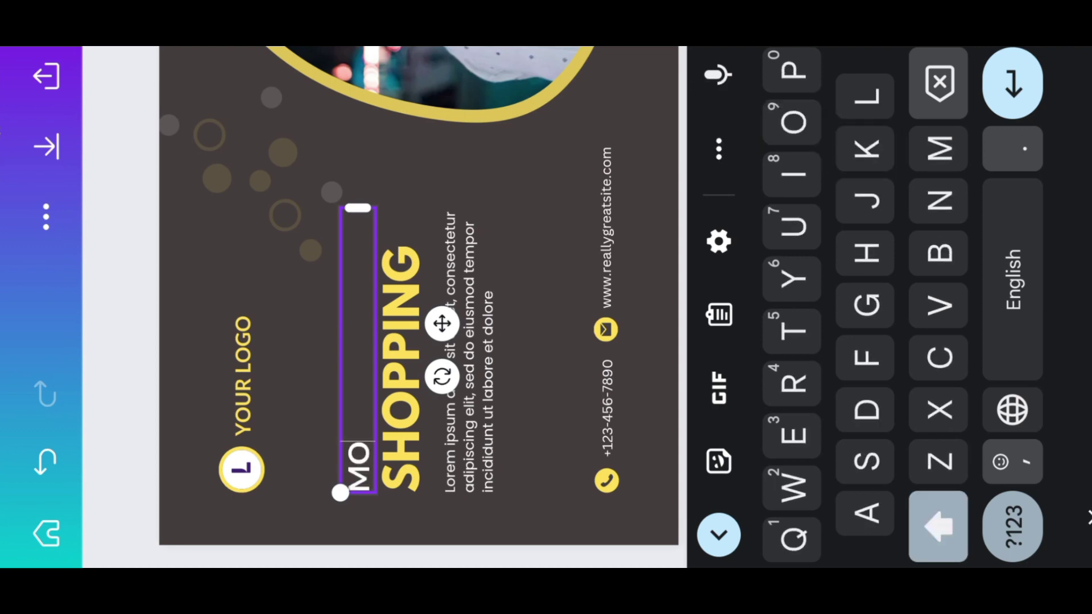
{"action": "type", "text": "HA"}
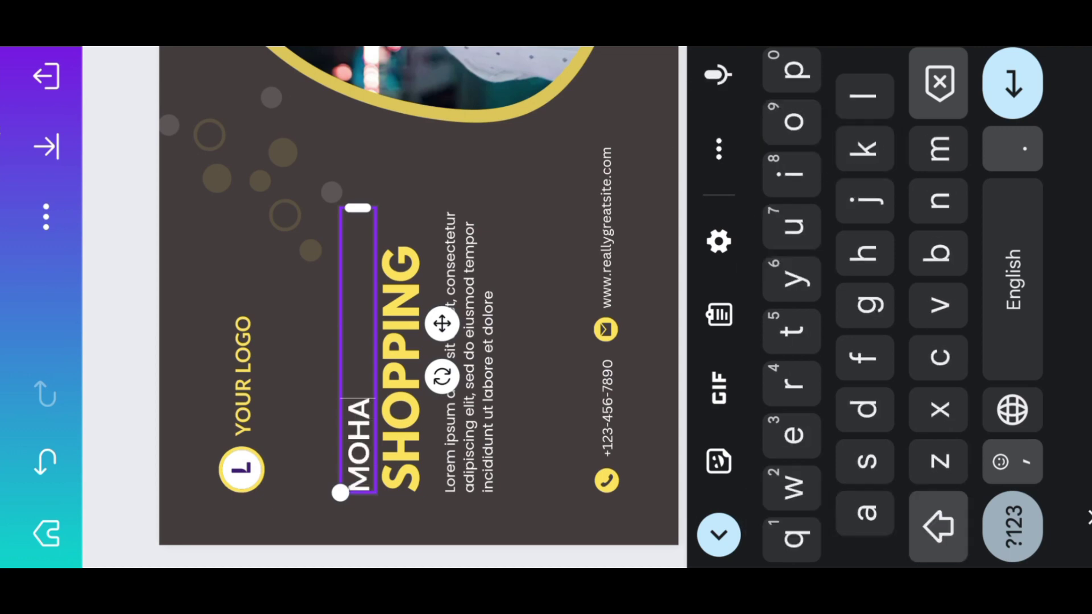
{"action": "type", "text": "AM"}
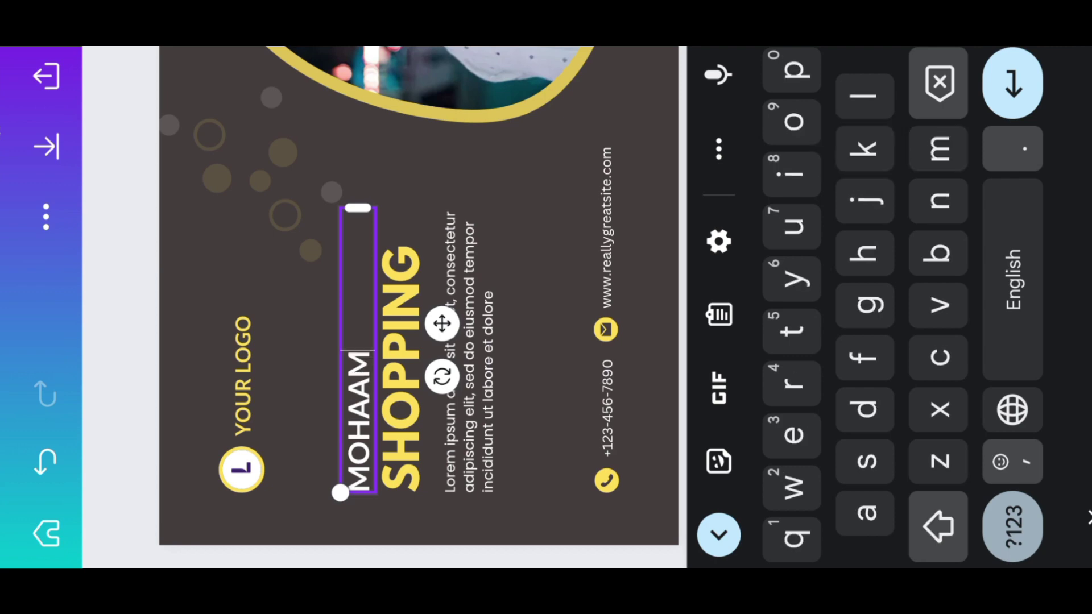
{"action": "key", "text": "BackSpace"}
{"action": "key", "text": "BackSpace"}
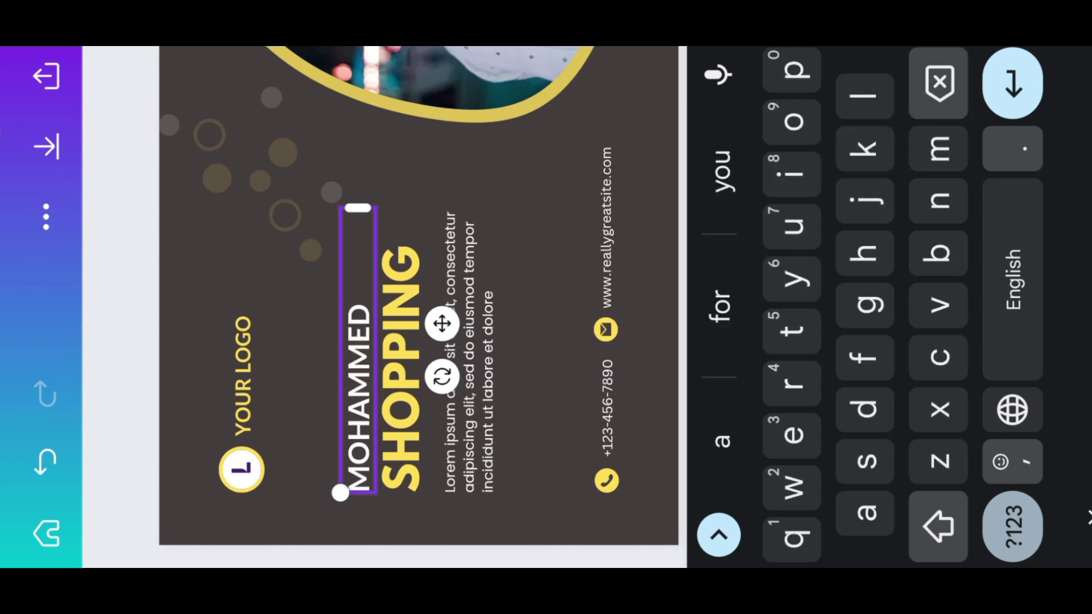
{"action": "key", "text": "Escape"}
{"action": "left_click", "coordinate": [540, 444]}
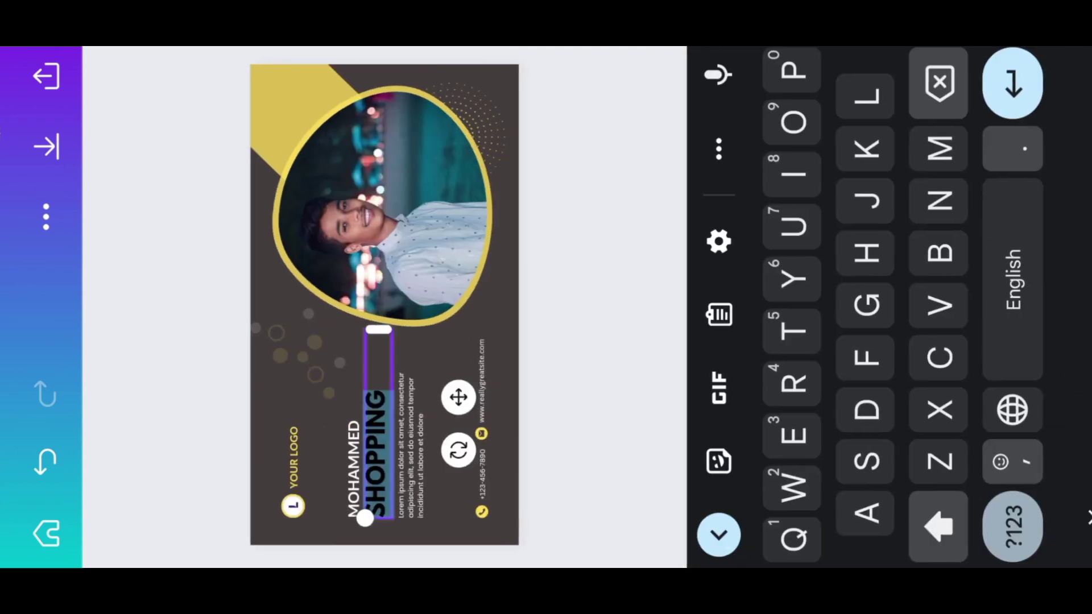
{"action": "key", "text": "BackSpace"}
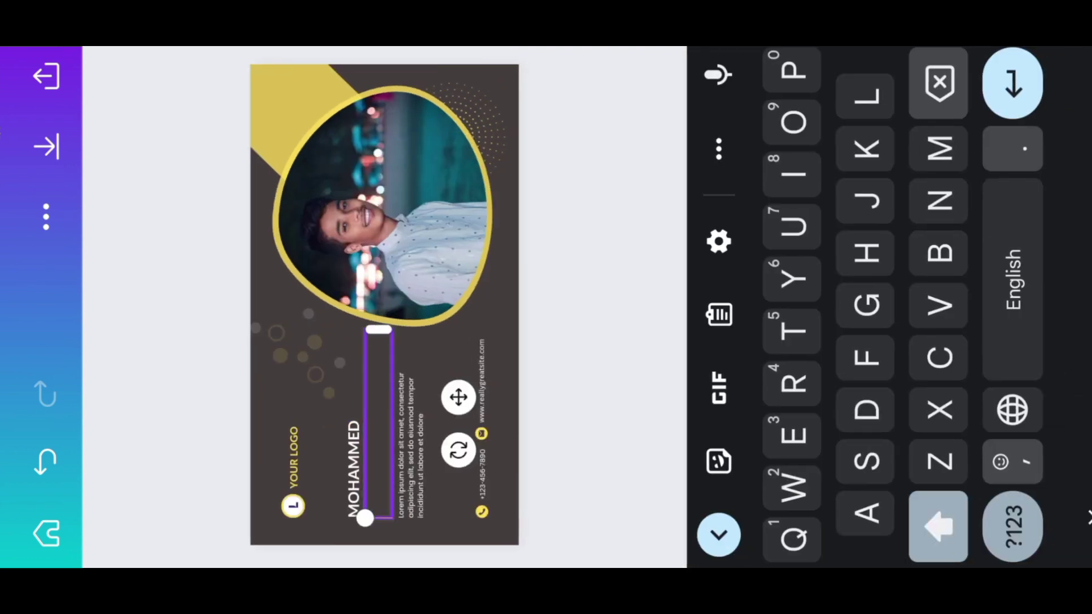
{"action": "type", "text": "A"}
{"action": "key", "text": "shift"}
{"action": "type", "text": "D"}
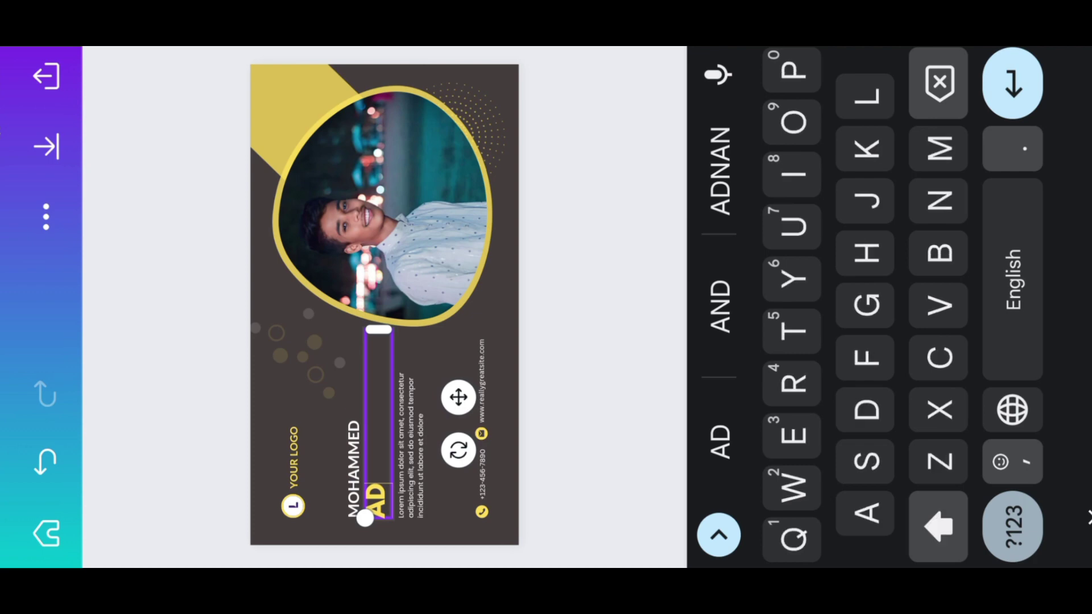
{"action": "left_click", "coordinate": [718, 170]}
Replace the placeholder phone number with a new number beginning 0963.
{"action": "left_click", "coordinate": [597, 256]}
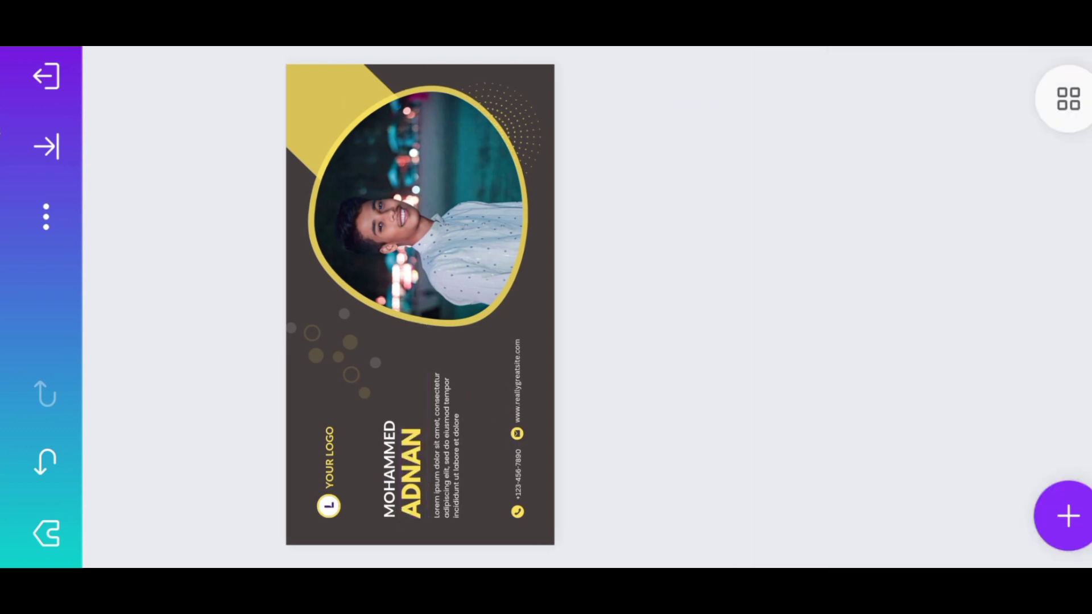
{"action": "left_click", "coordinate": [643, 469]}
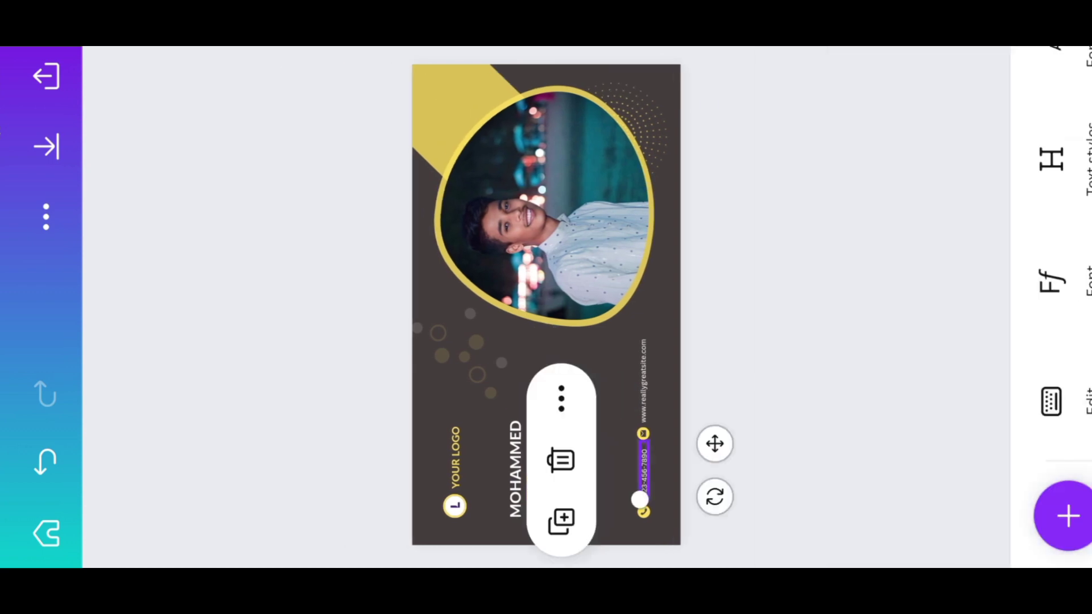
{"action": "left_click", "coordinate": [642, 469]}
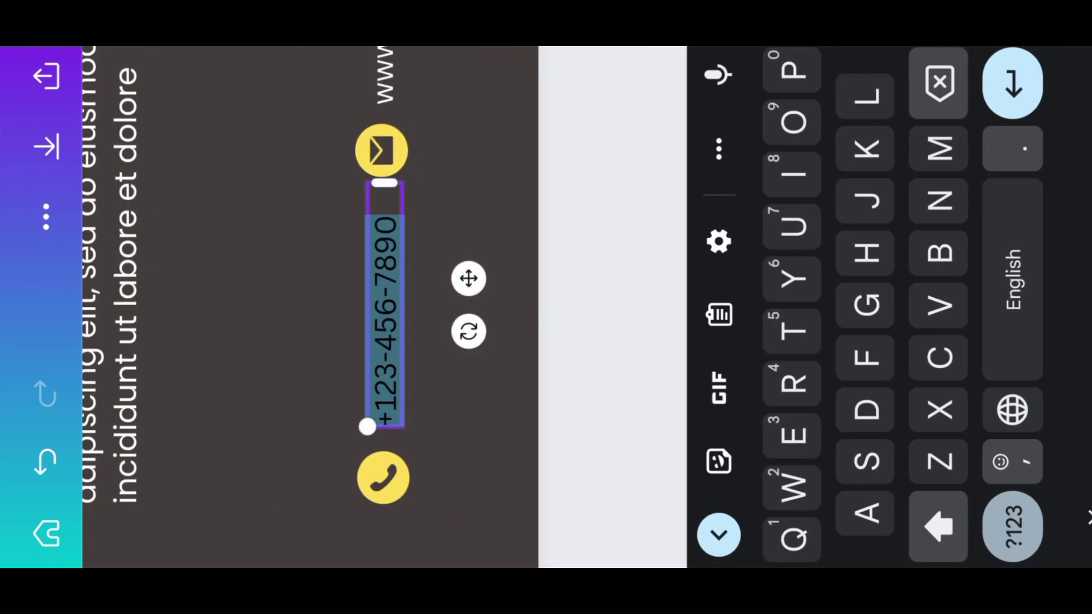
{"action": "key", "text": "BackSpace"}
{"action": "left_click", "coordinate": [1012, 520]}
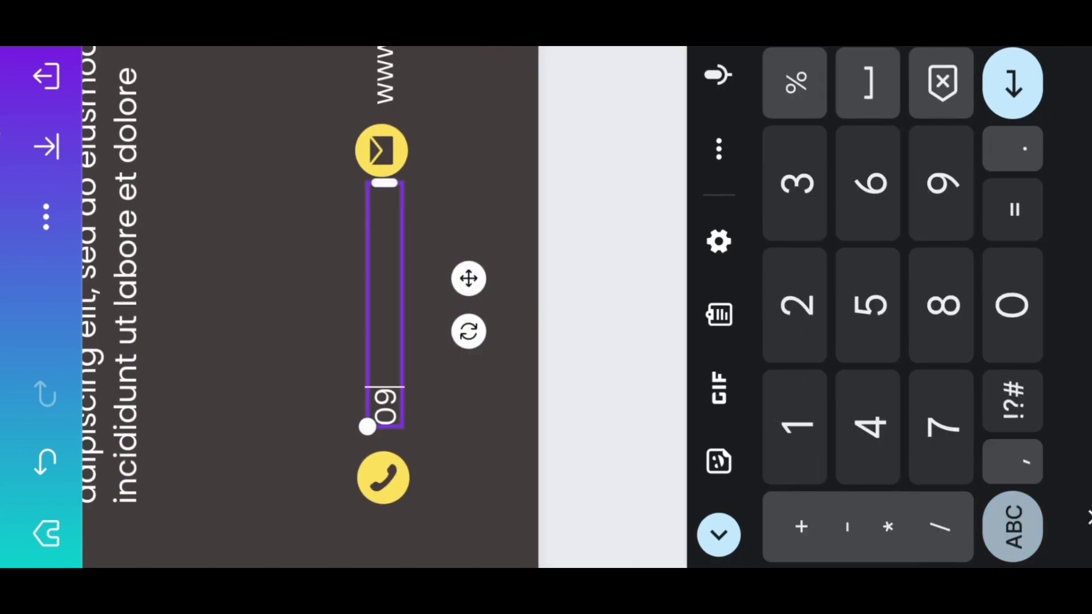
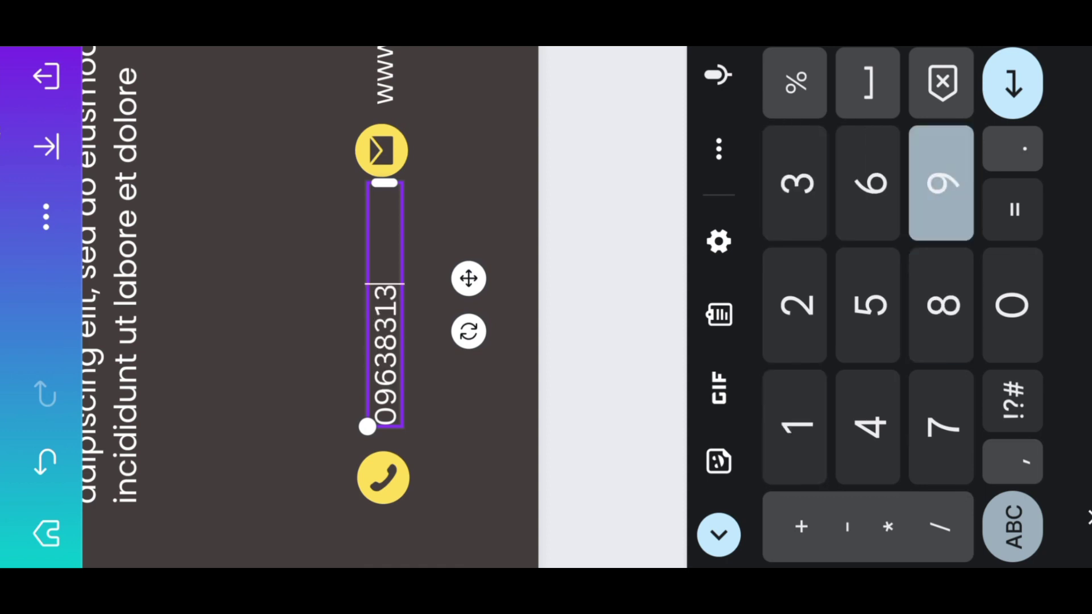
Replace the placeholder website line with an email address.
{"action": "left_click", "coordinate": [384, 82]}
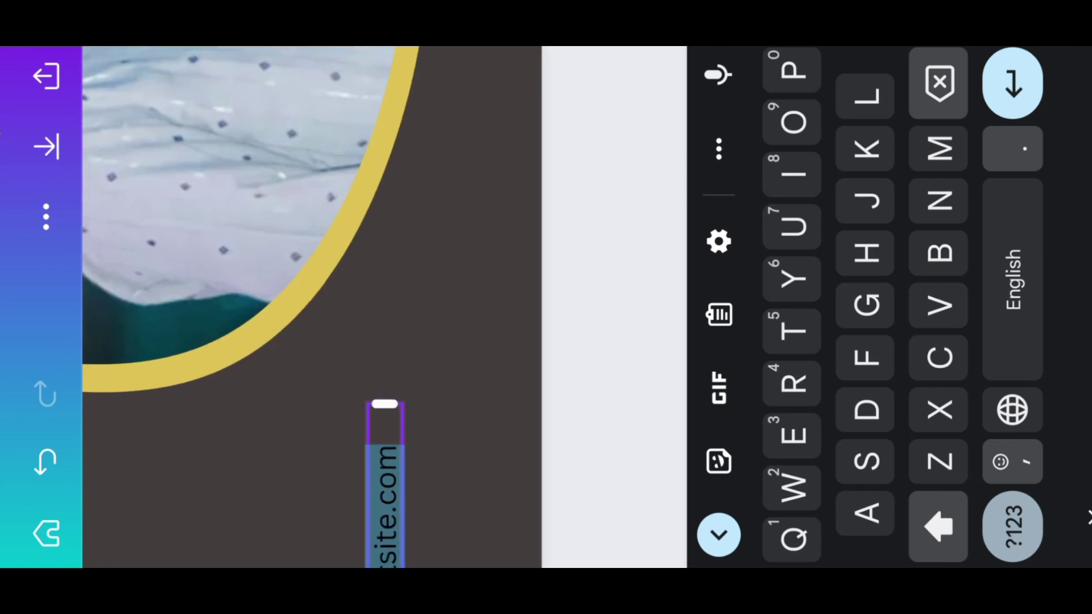
{"action": "key", "text": "BackSpace"}
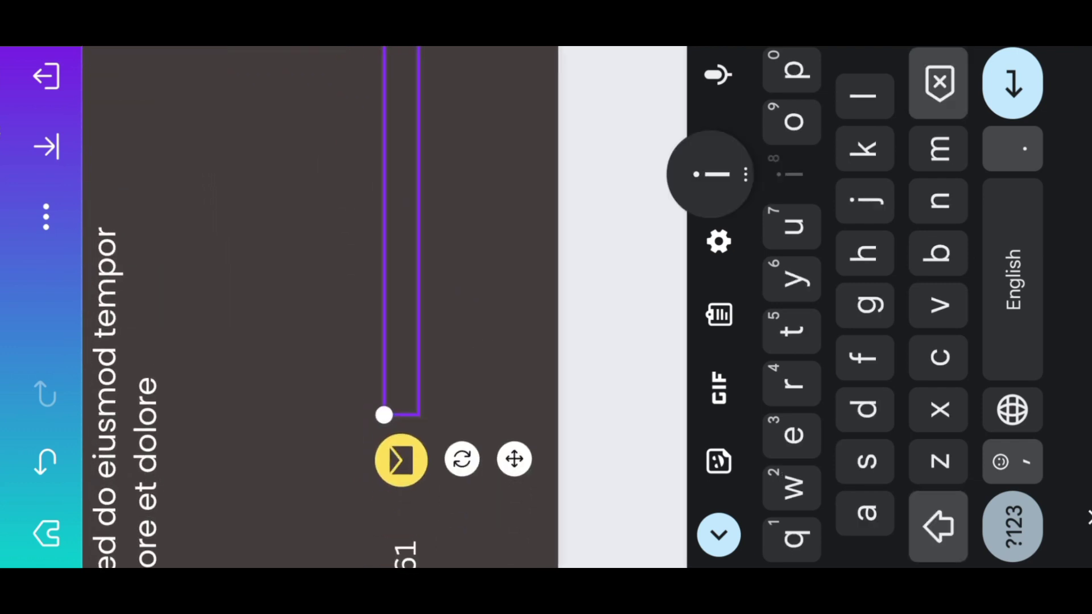
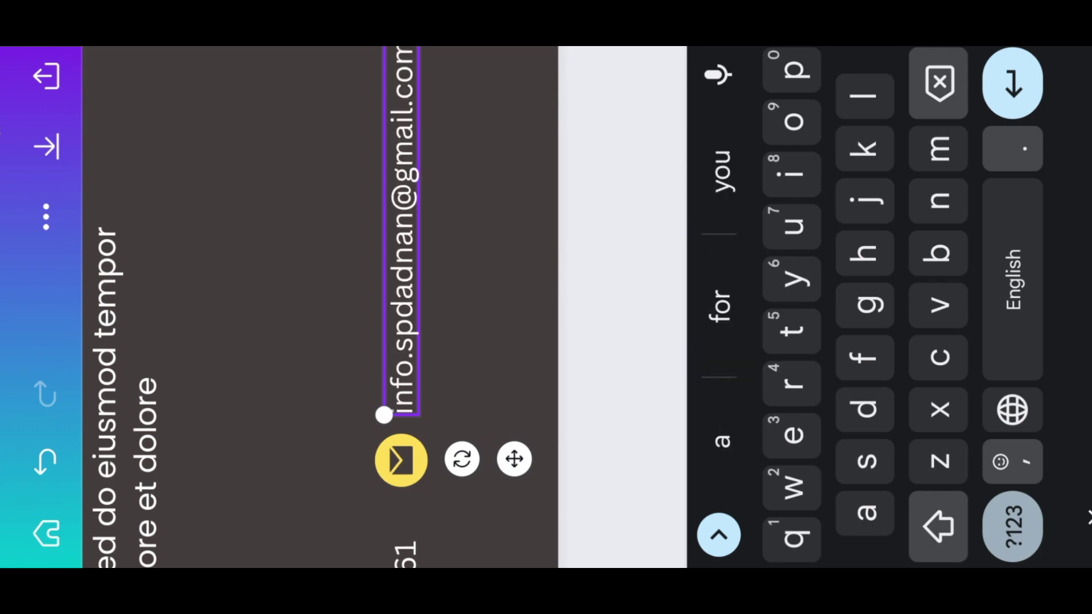
{"action": "left_click", "coordinate": [256, 256]}
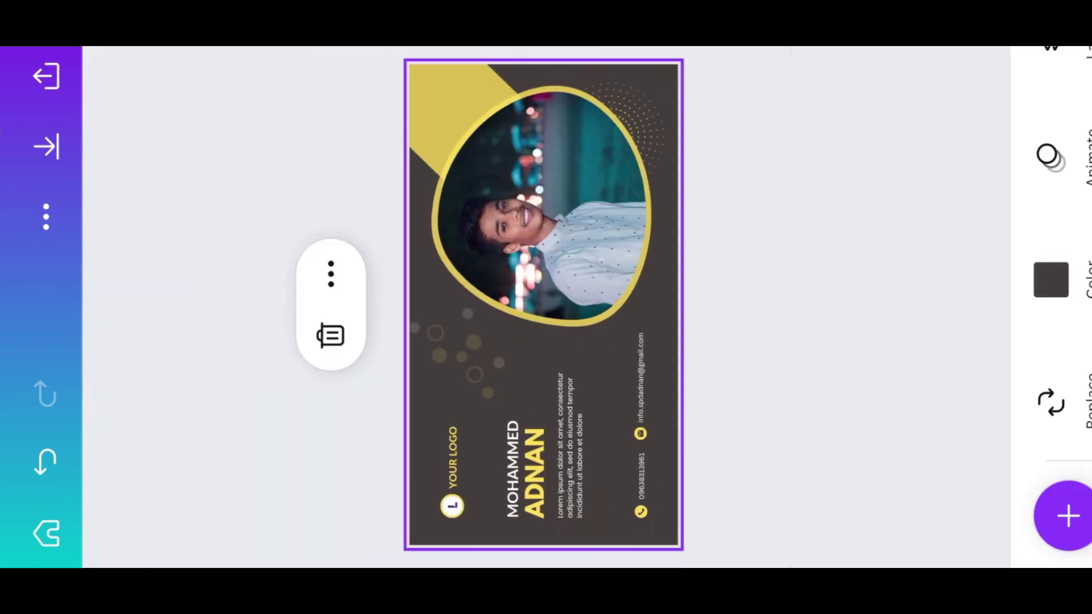
Change the YOUR LOGO text to SPDADNAN, fixing typos along the way.
{"action": "left_click", "coordinate": [453, 446]}
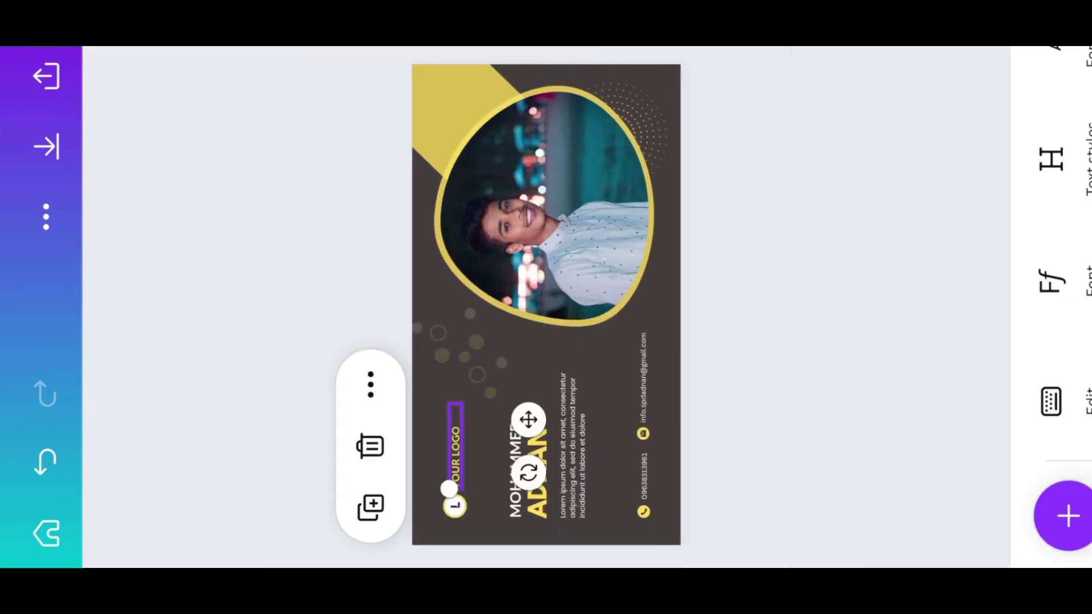
{"action": "left_click", "coordinate": [455, 444]}
{"action": "key", "text": "BackSpace"}
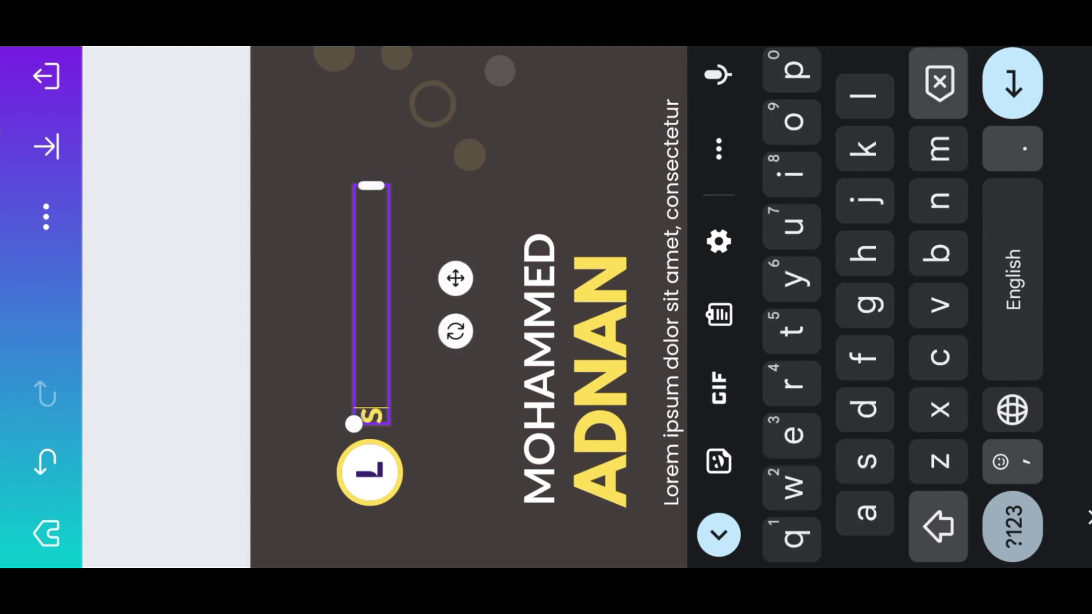
{"action": "type", "text": "pdada"}
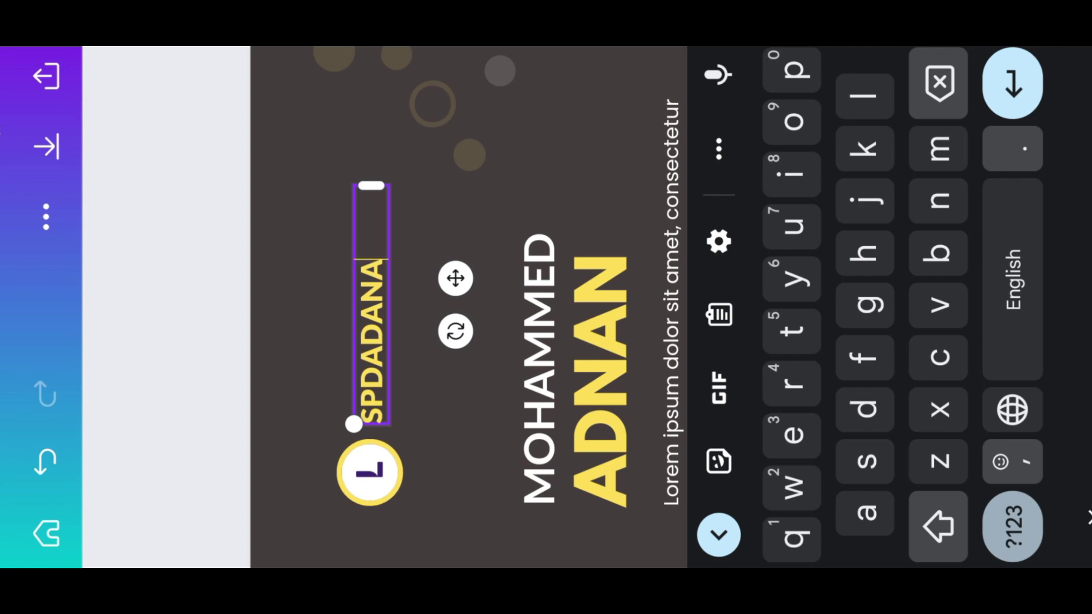
{"action": "left_click", "coordinate": [372, 303]}
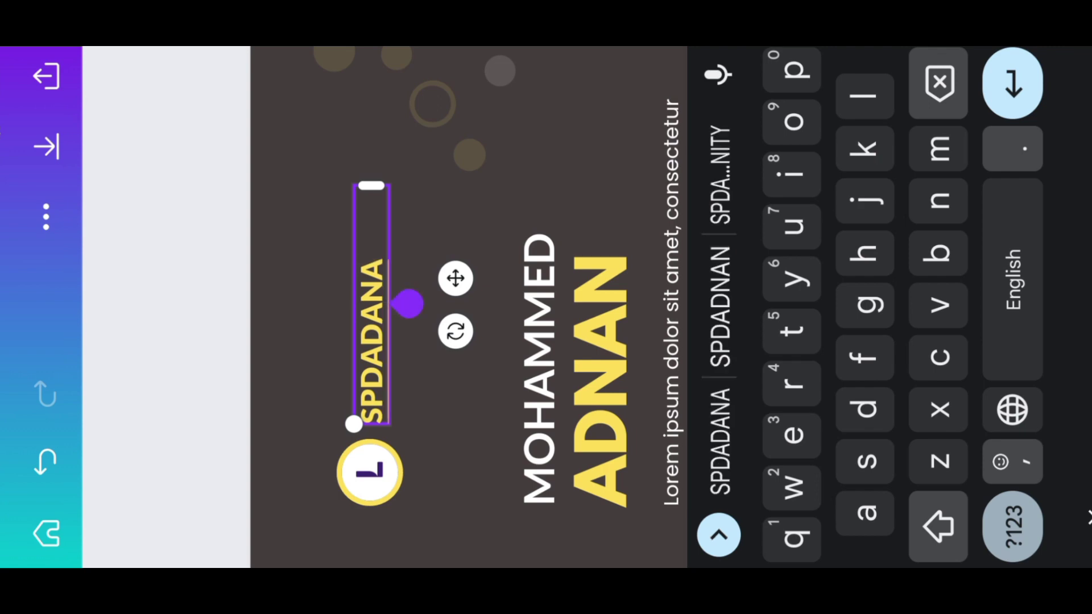
{"action": "key", "text": "BackSpace"}
{"action": "type", "text": "n"}
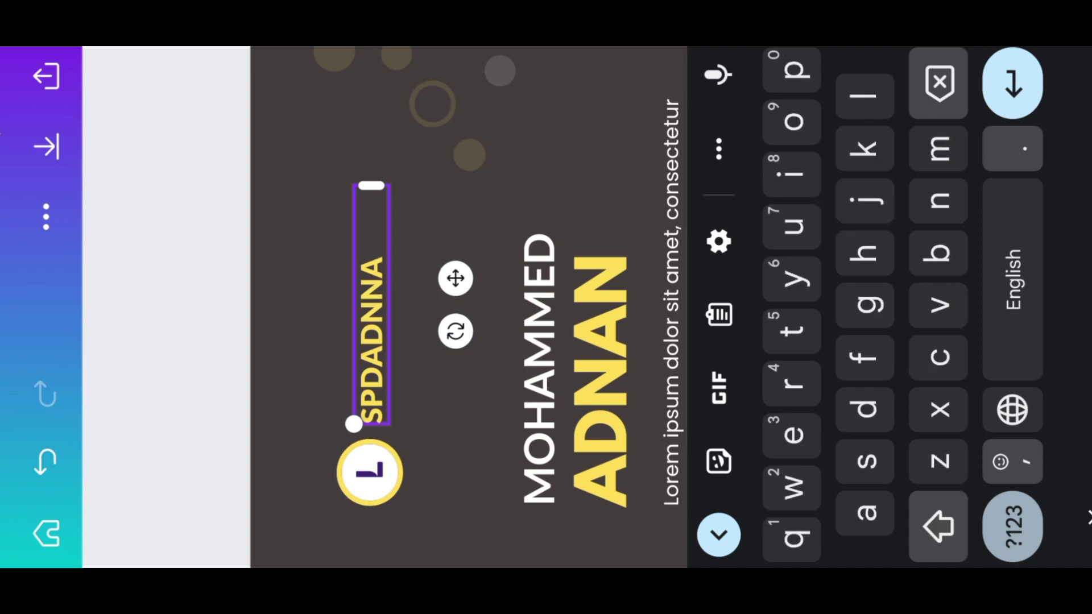
{"action": "key", "text": "BackSpace"}
{"action": "key", "text": "BackSpace"}
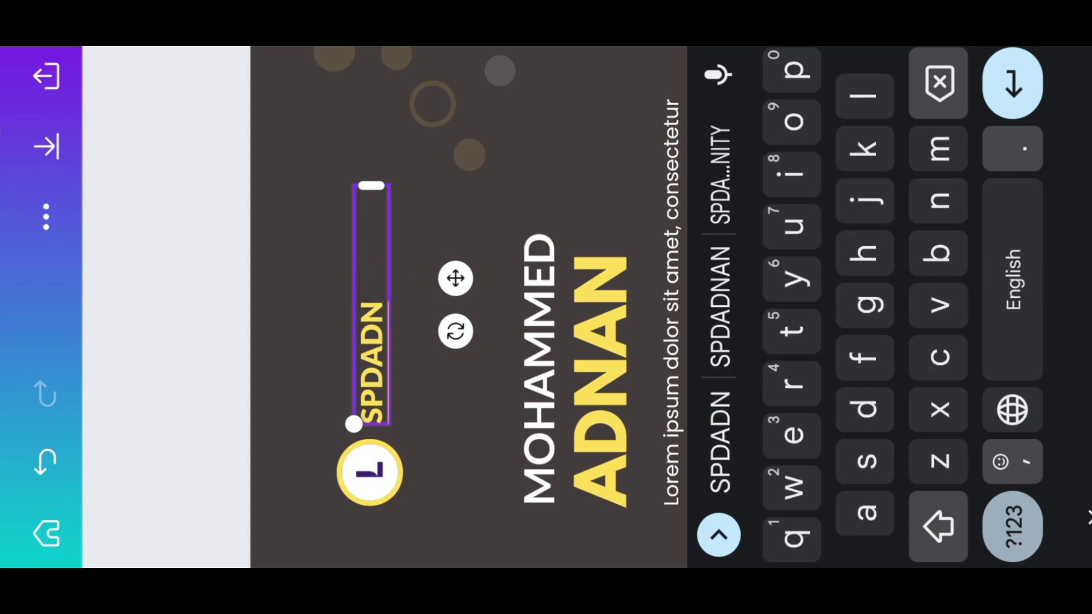
{"action": "type", "text": "AN"}
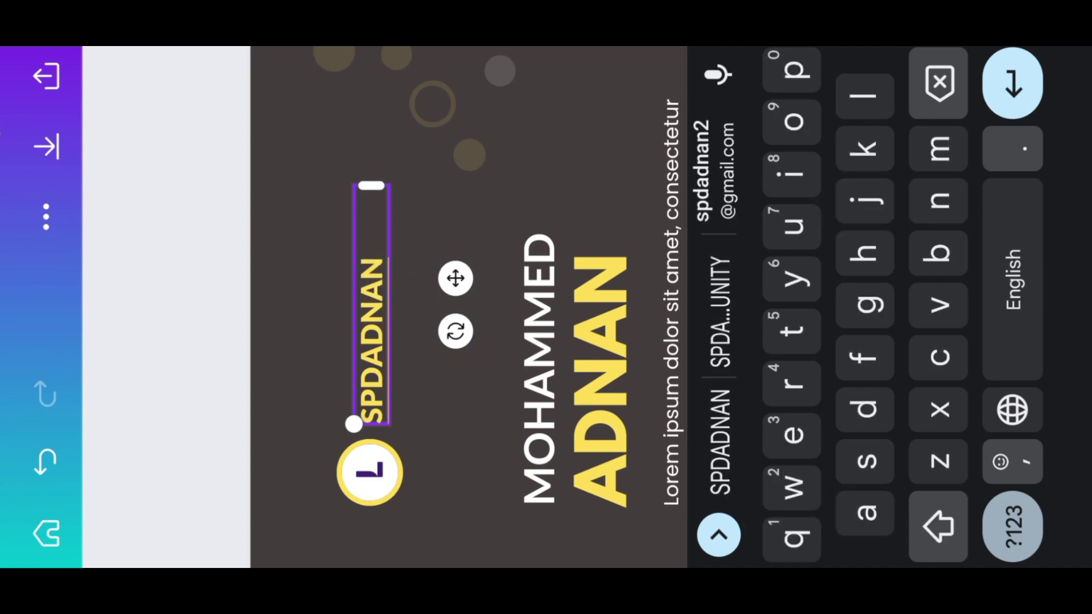
{"action": "left_click", "coordinate": [431, 107]}
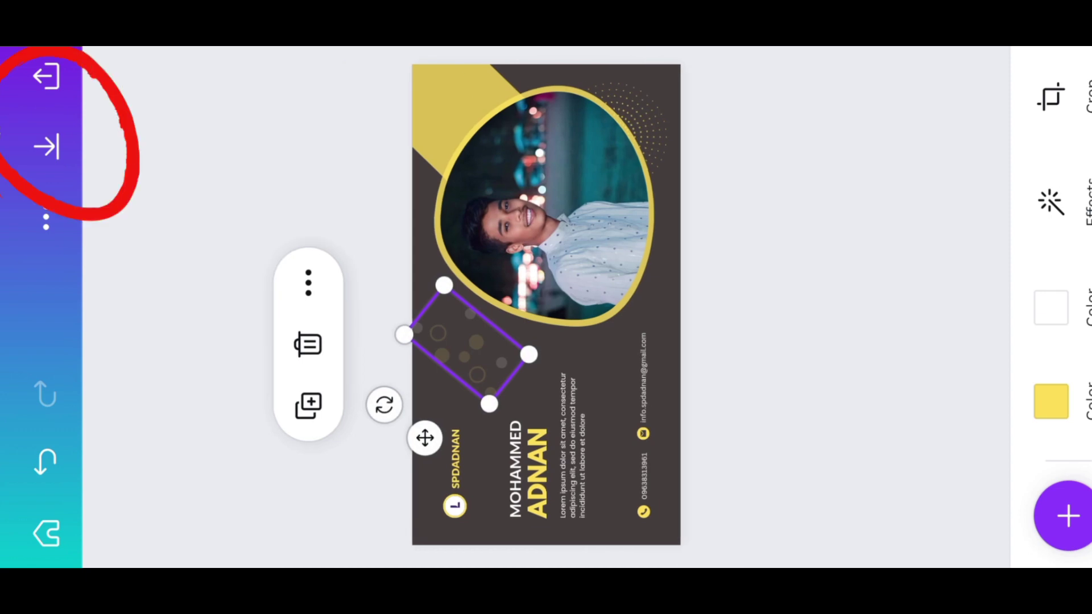
Download the cover design as a PNG file.
{"action": "left_click", "coordinate": [46, 76]}
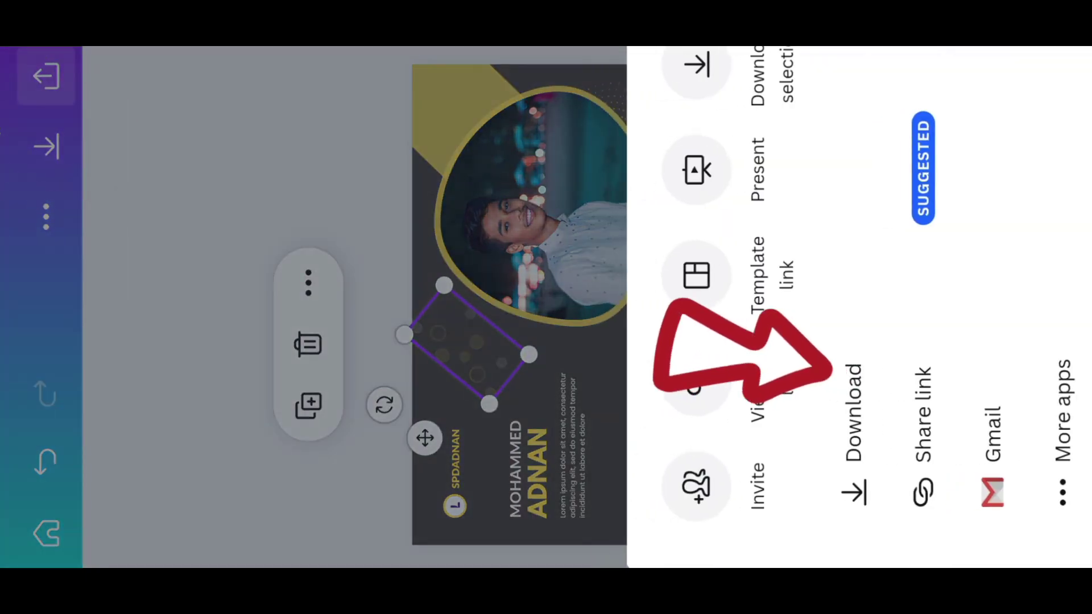
{"action": "left_click", "coordinate": [853, 414]}
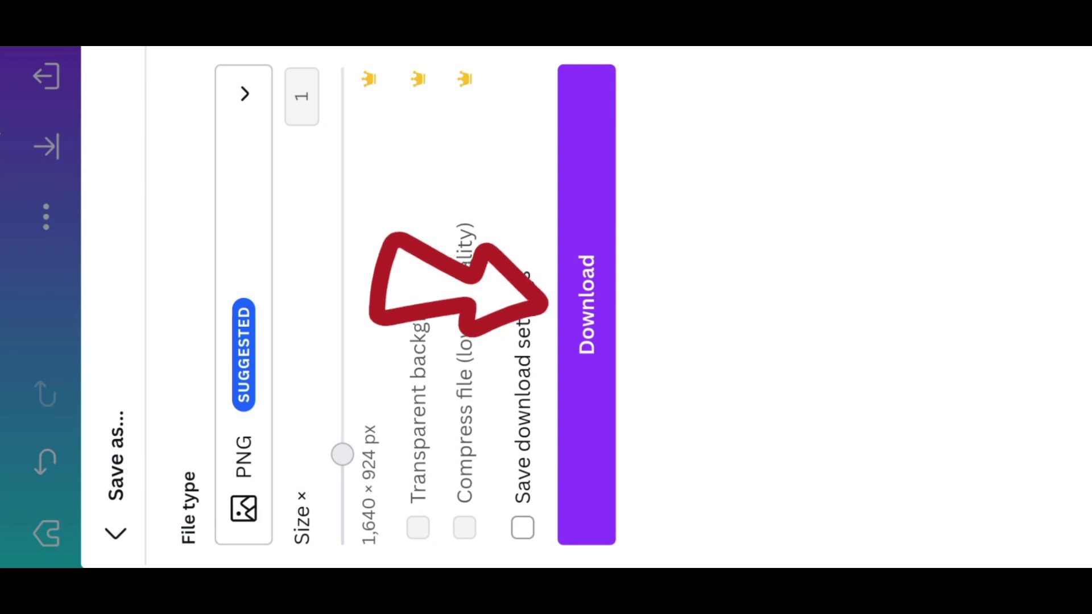
{"action": "left_click", "coordinate": [586, 305]}
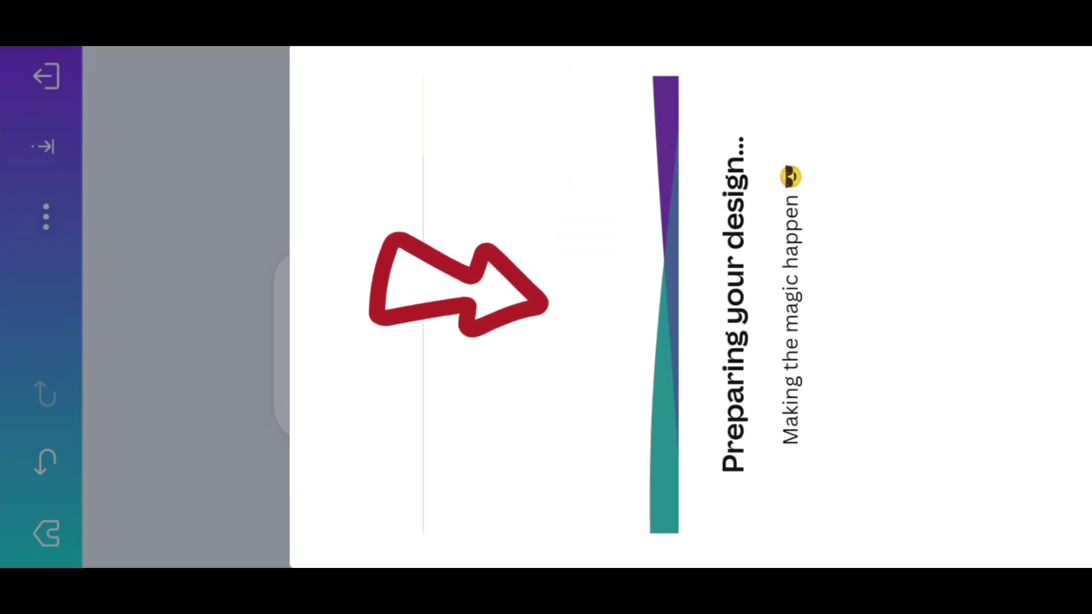